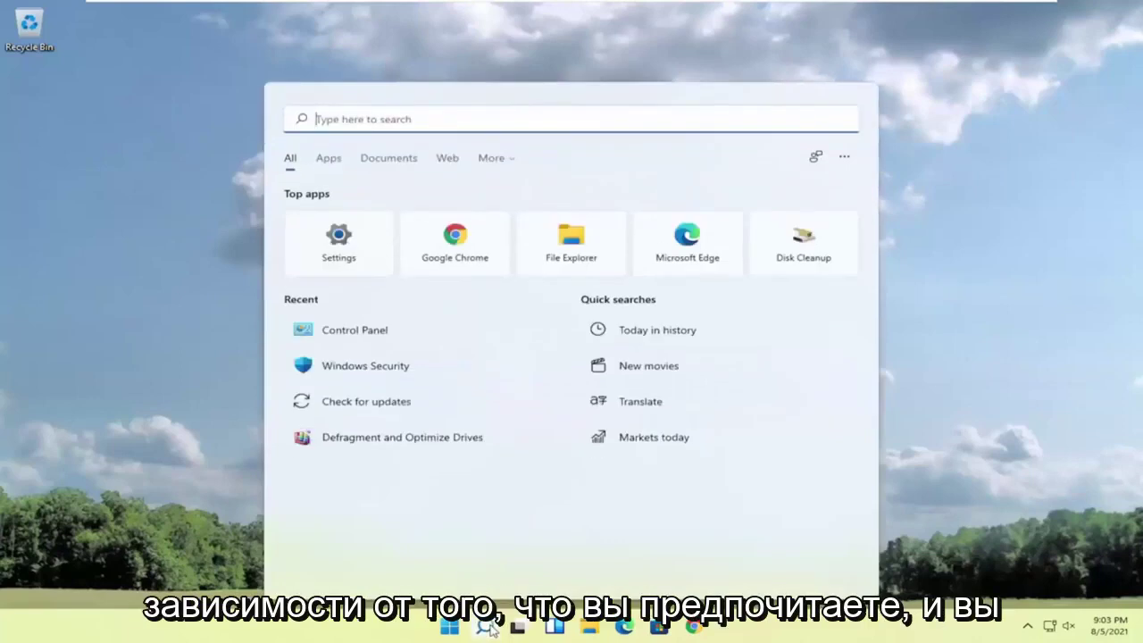
# Search Windows for "services", open the Services app and move its window fully into view.
pyautogui.write('services')
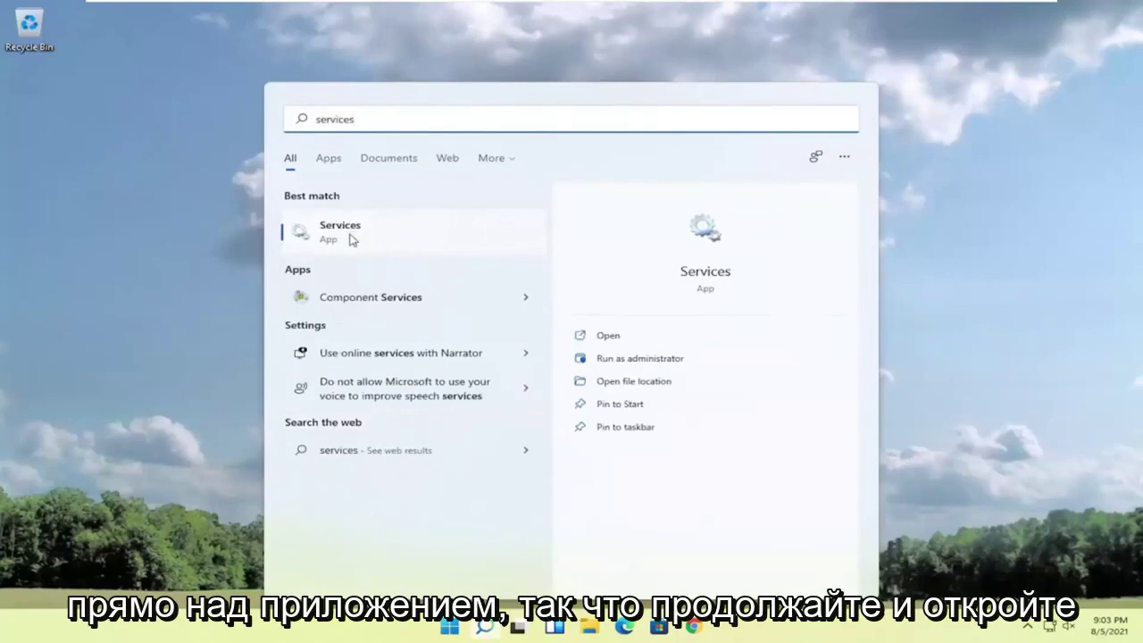
pyautogui.click(351, 238)
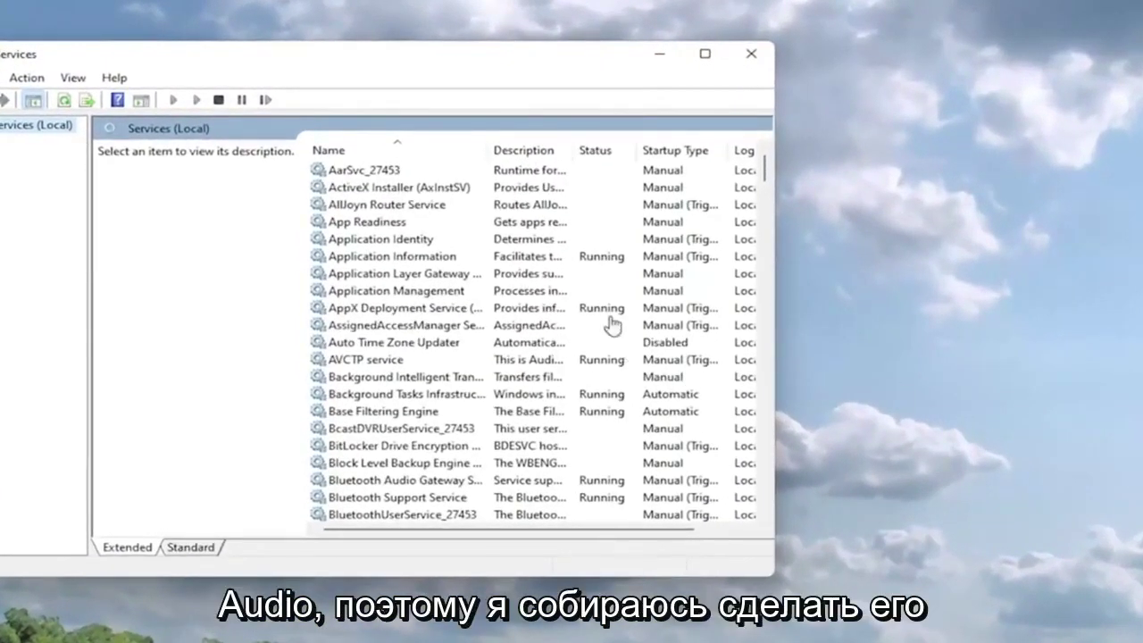
pyautogui.moveTo(585, 63); pyautogui.dragTo(791, 59)
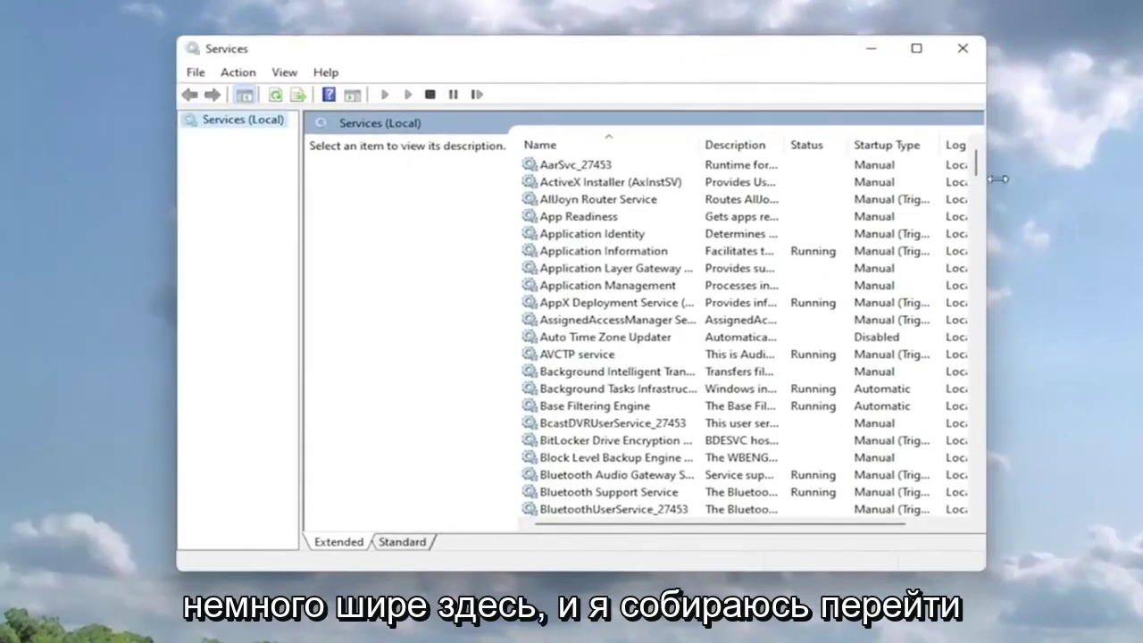
# Set the Windows Audio service's startup type to Automatic, then apply the change and close its properties.
pyautogui.moveTo(978, 165); pyautogui.dragTo(988, 454)
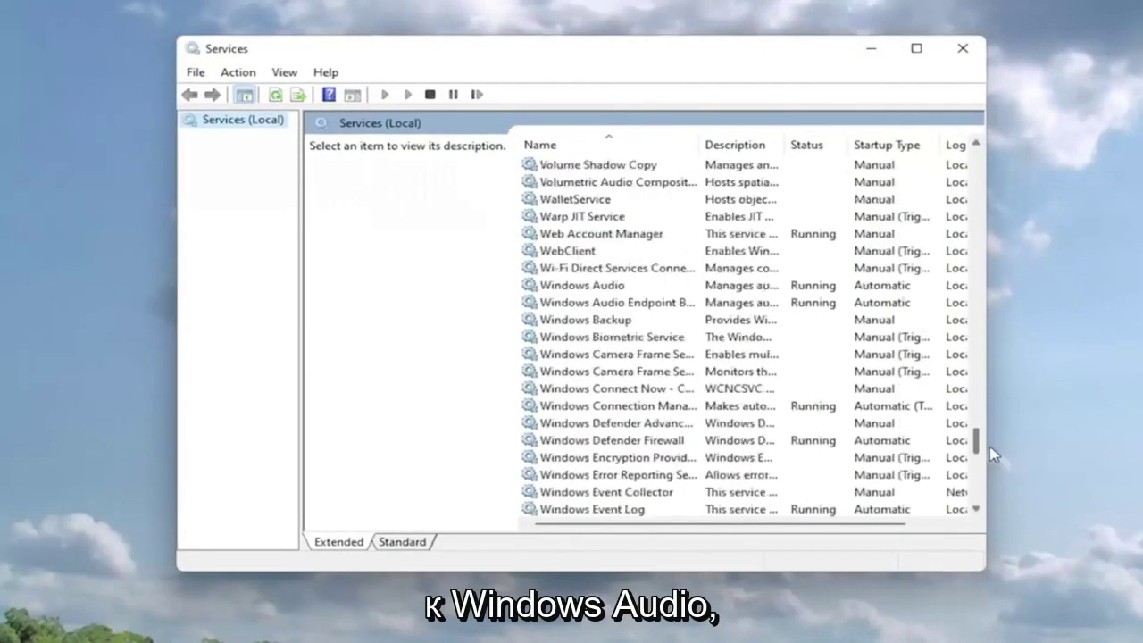
pyautogui.scroll(7, 766, 403)
pyautogui.scroll(-7, 675, 384)
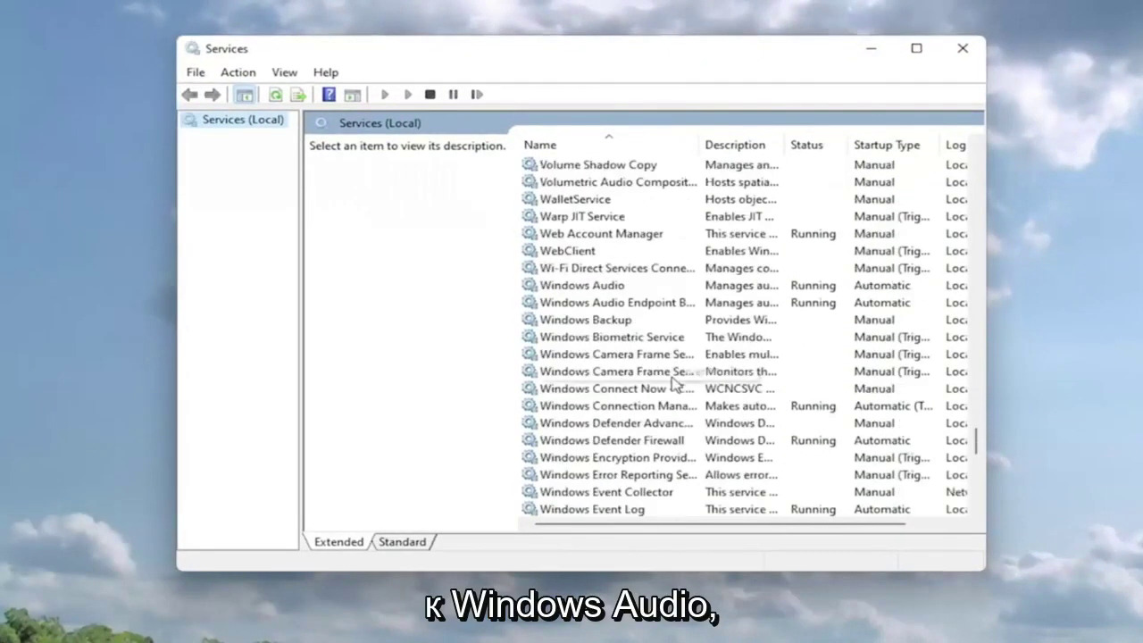
pyautogui.click(589, 304)
pyautogui.doubleClick(585, 286)
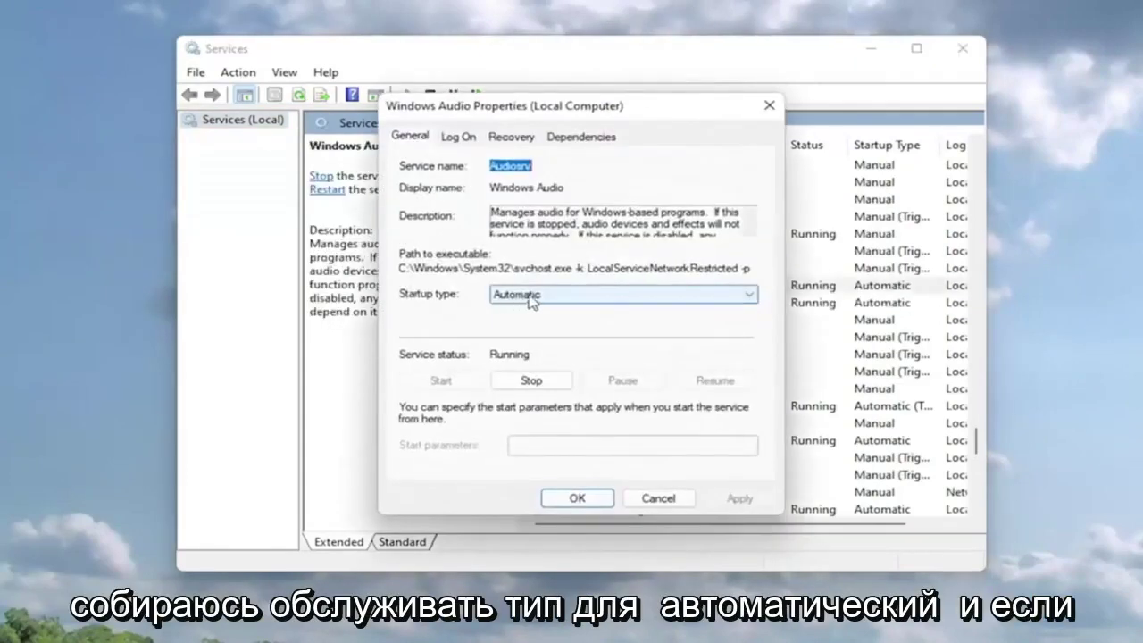
pyautogui.click(530, 295)
pyautogui.click(527, 324)
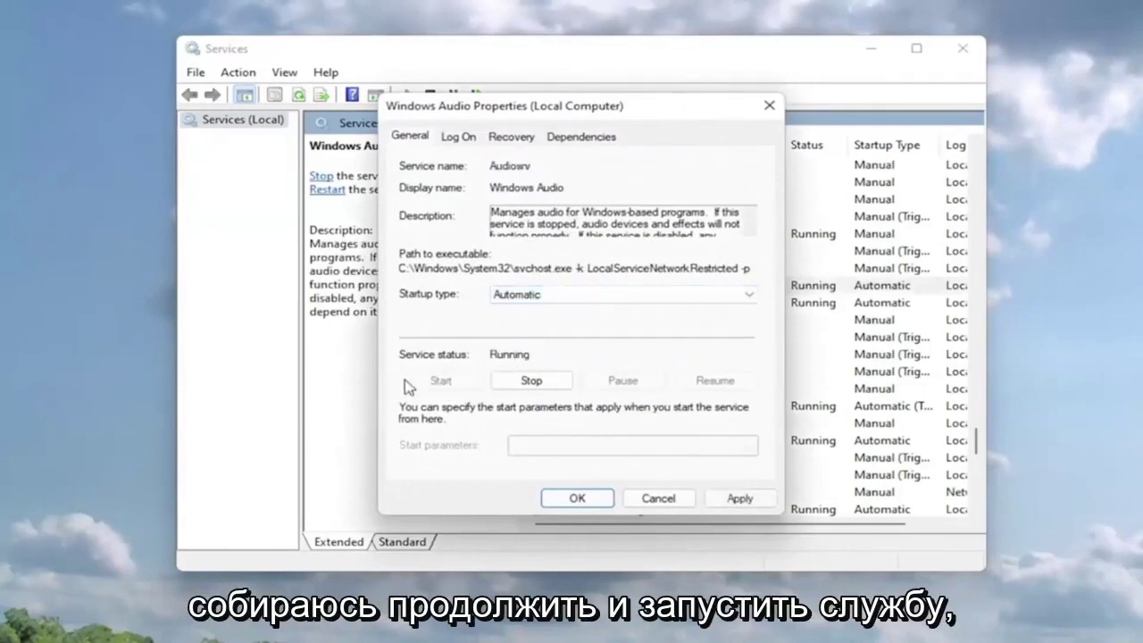
pyautogui.click(757, 503)
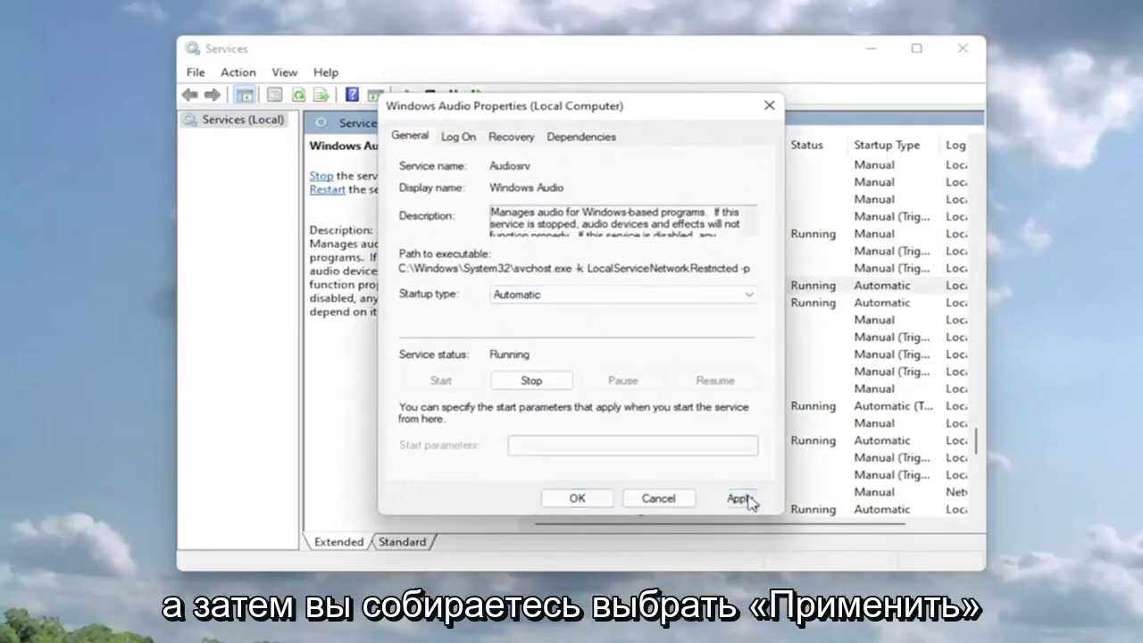
pyautogui.click(576, 499)
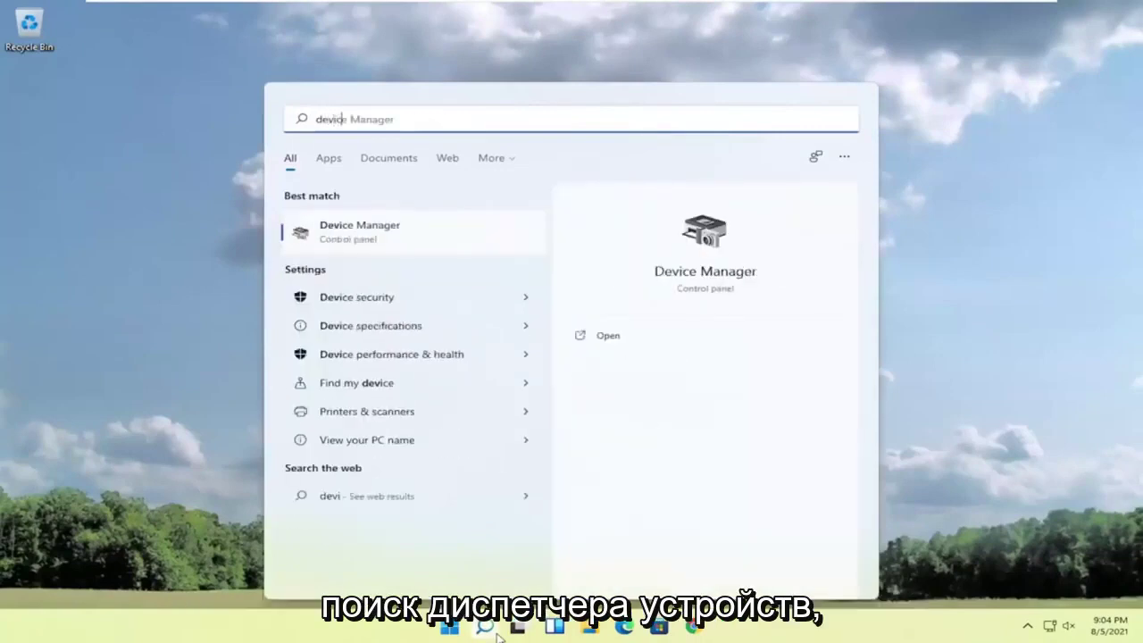
# Search for "device manager", open Device Manager and expand the Audio inputs and outputs category.
pyautogui.write('e manager')
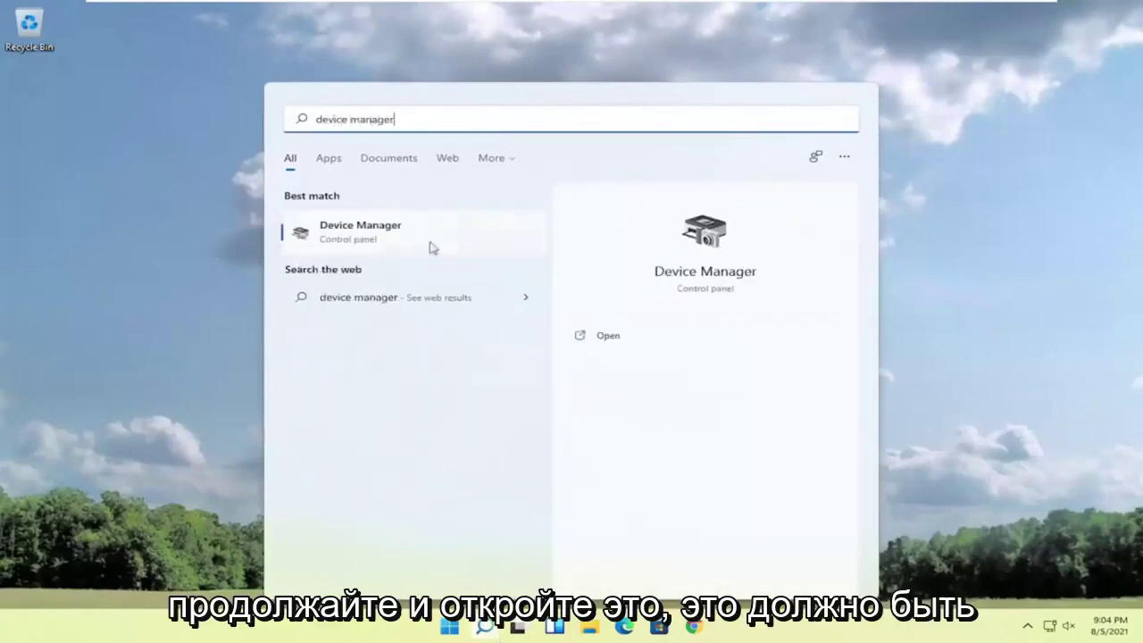
pyautogui.click(371, 240)
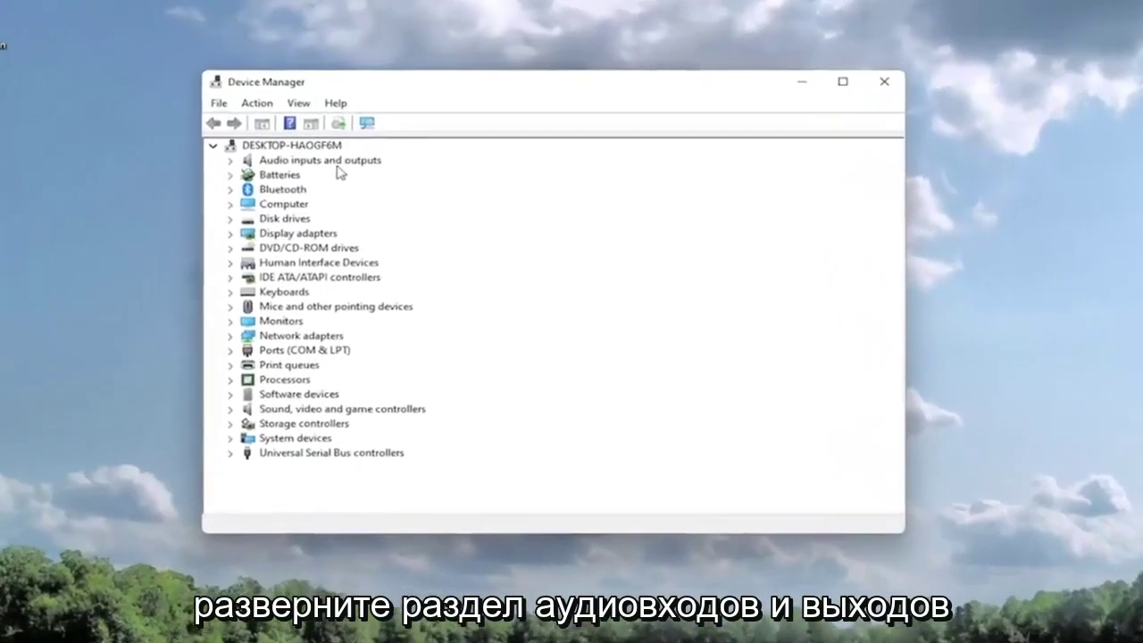
pyautogui.doubleClick(338, 162)
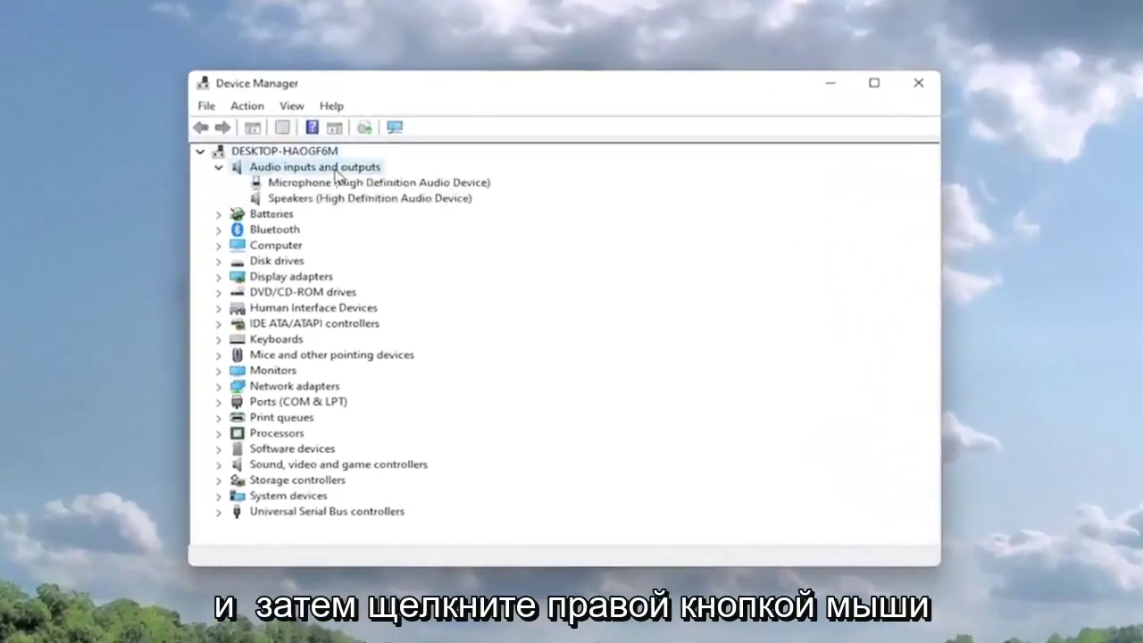
# Open the properties of Speakers (High Definition Audio Device) and show its driver settings.
pyautogui.click(293, 200)
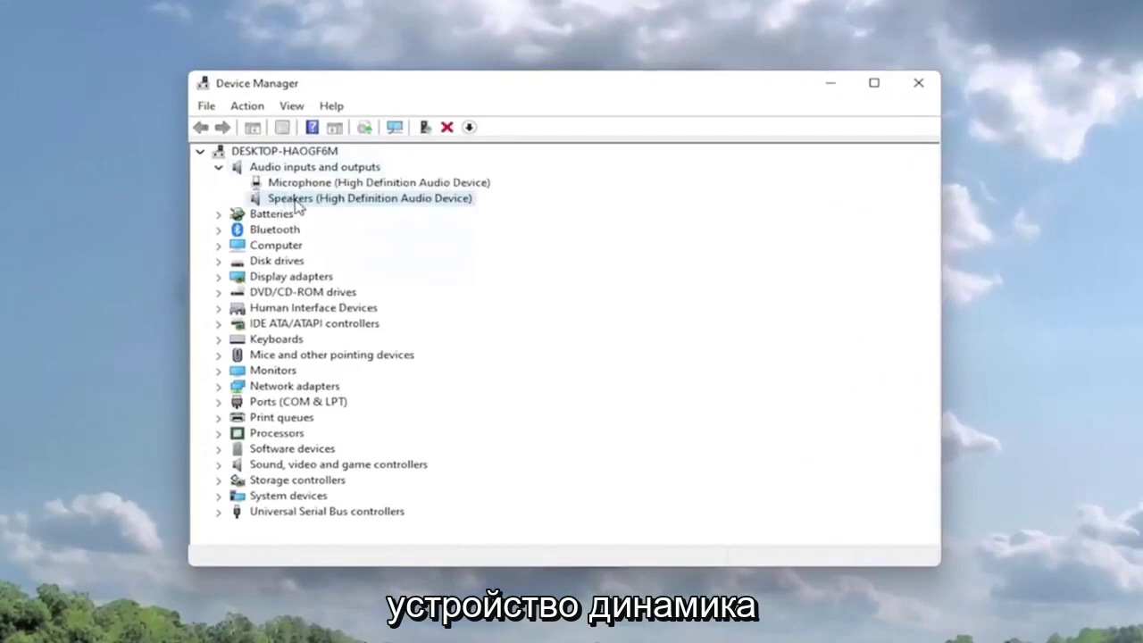
pyautogui.rightClick(298, 204)
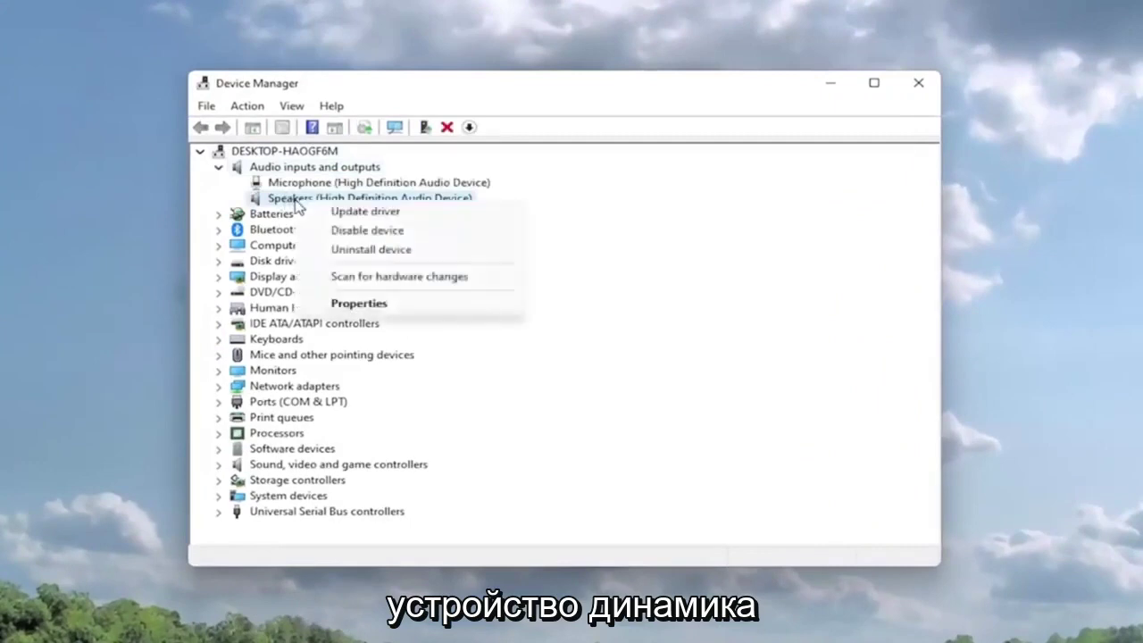
pyautogui.click(383, 306)
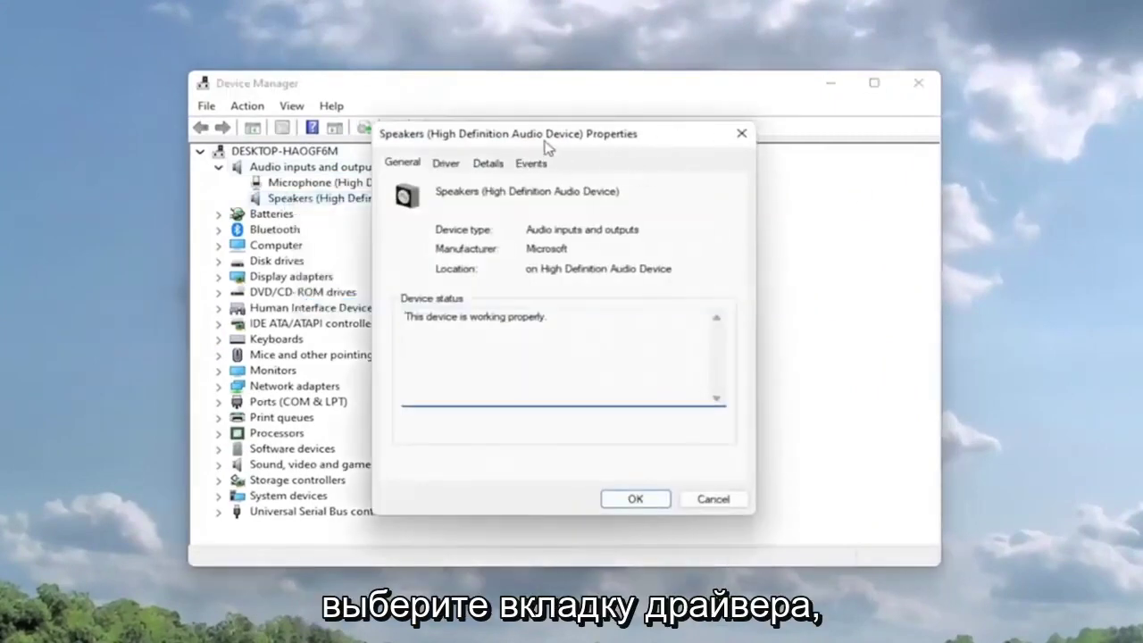
pyautogui.moveTo(548, 147); pyautogui.dragTo(544, 128)
pyautogui.click(450, 146)
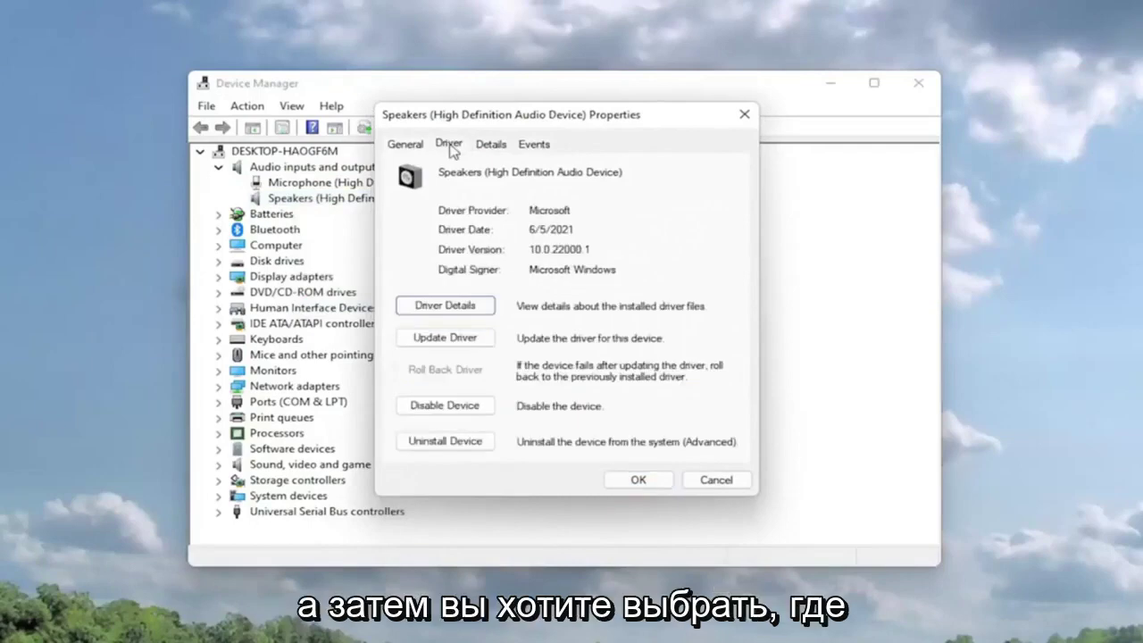
# Run an automatic driver search for the speakers, then return to the choice of search methods.
pyautogui.click(434, 340)
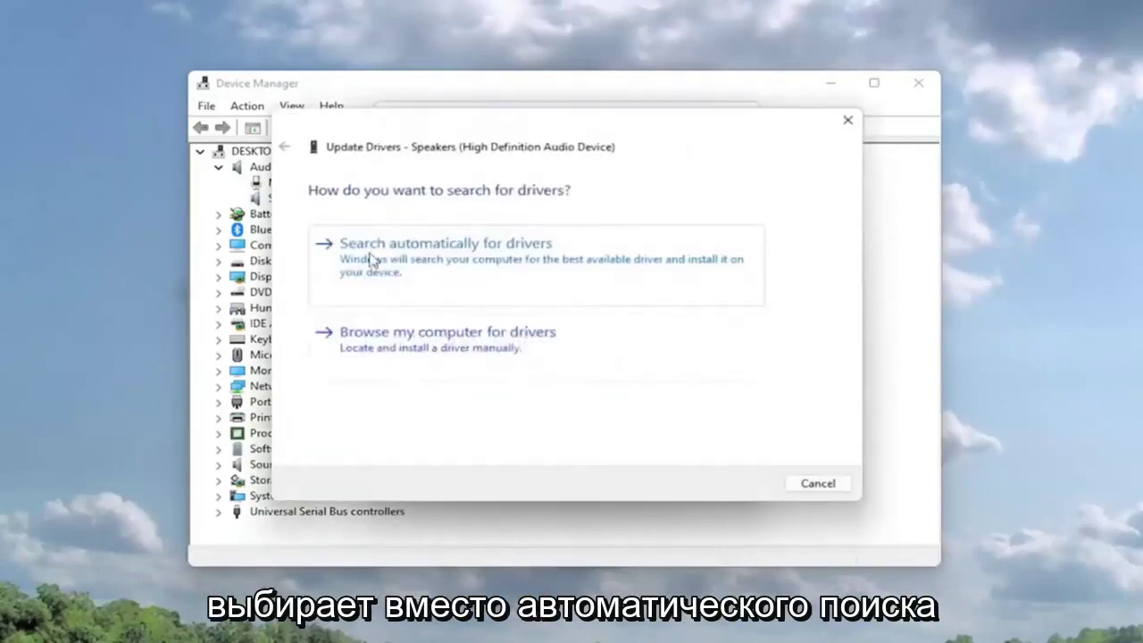
pyautogui.click(515, 270)
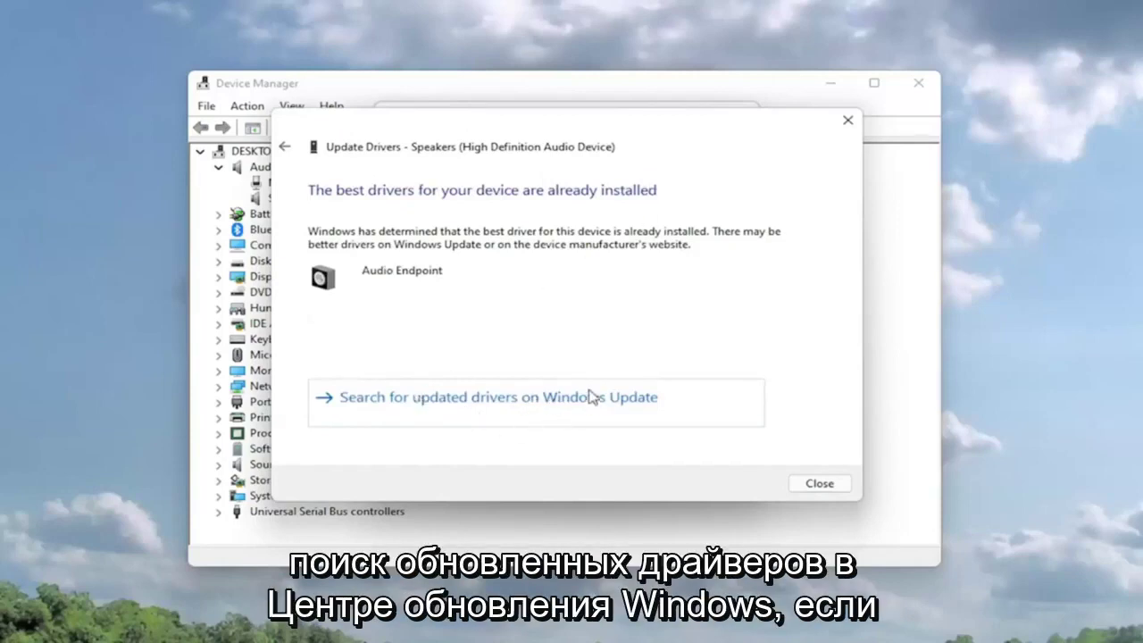
pyautogui.click(284, 147)
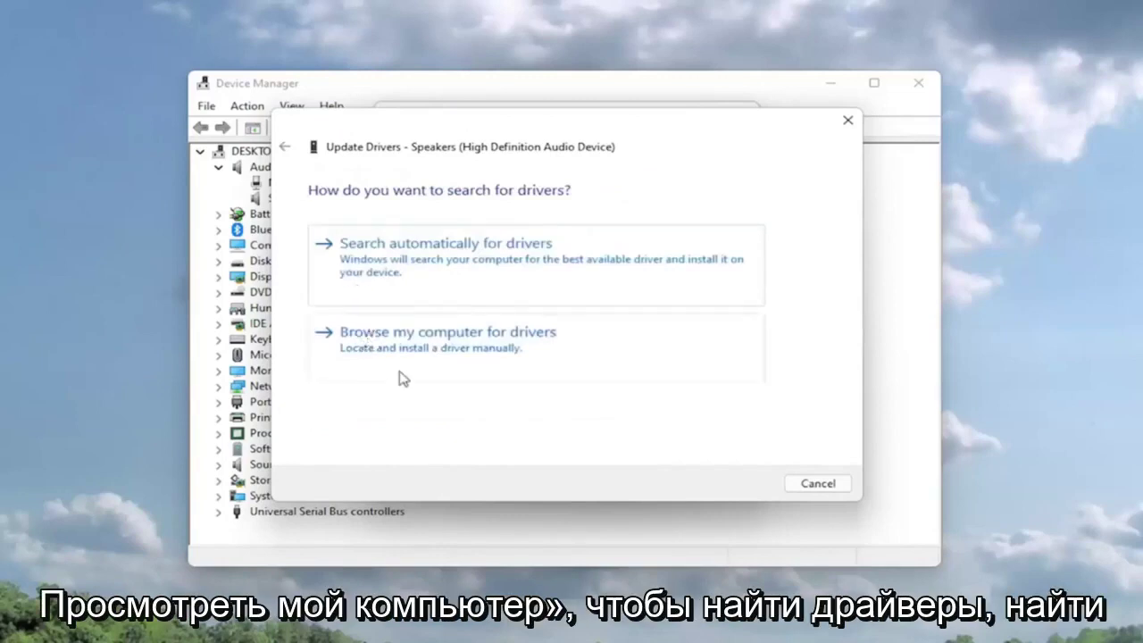
# Manually install the Audio Endpoint driver for the speakers from the computer's list of available drivers, then close the update wizard and speaker properties.
pyautogui.click(546, 355)
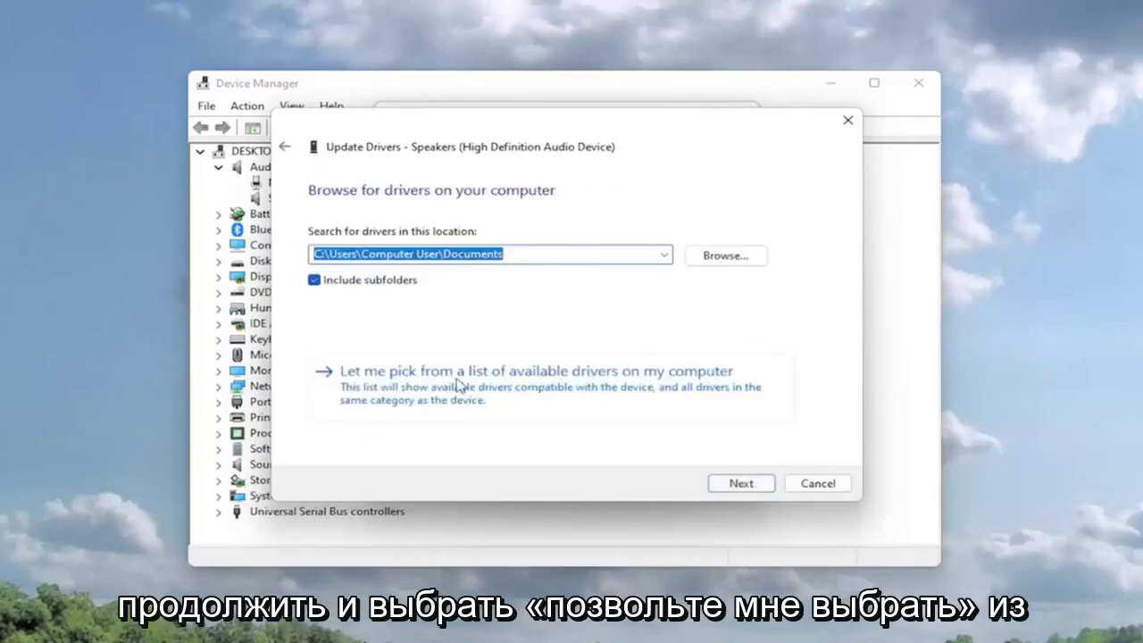
pyautogui.click(553, 364)
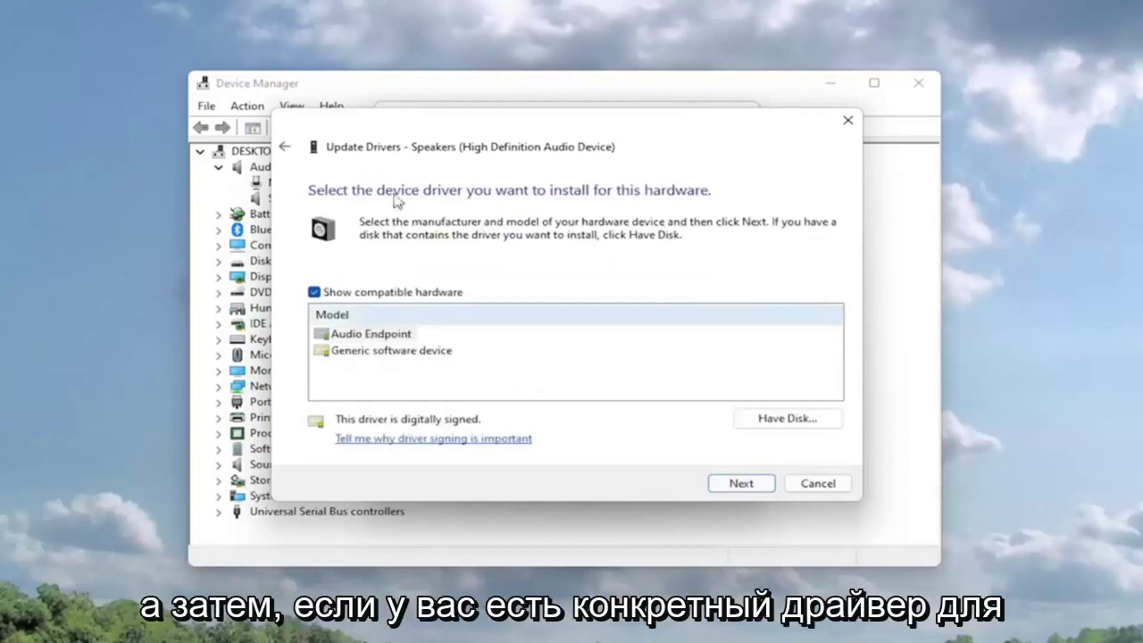
pyautogui.click(371, 336)
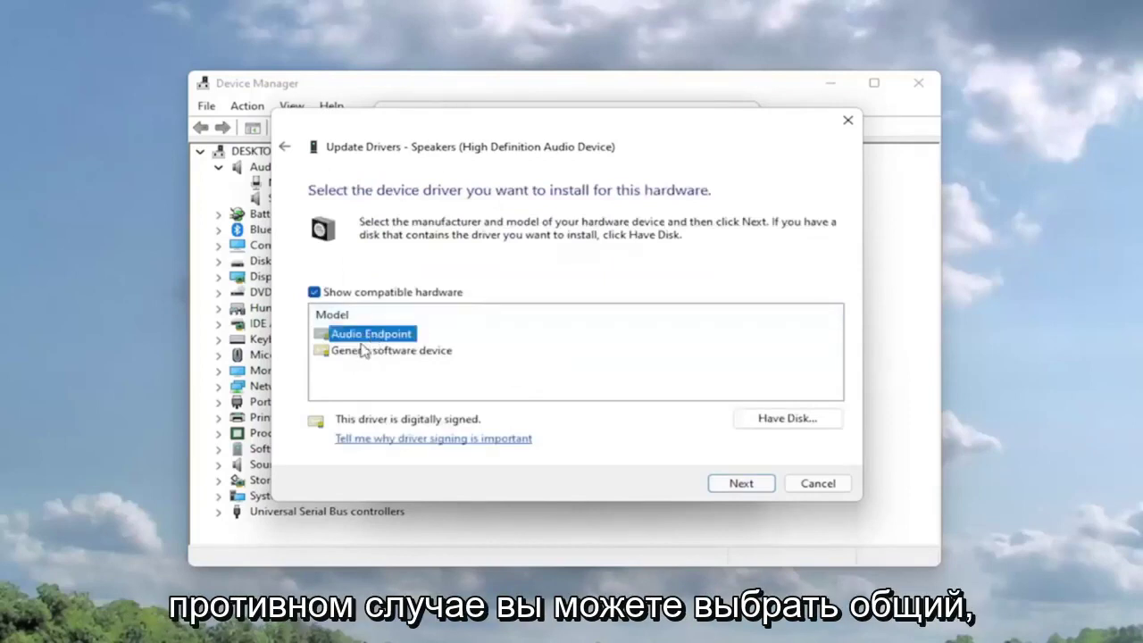
pyautogui.click(364, 351)
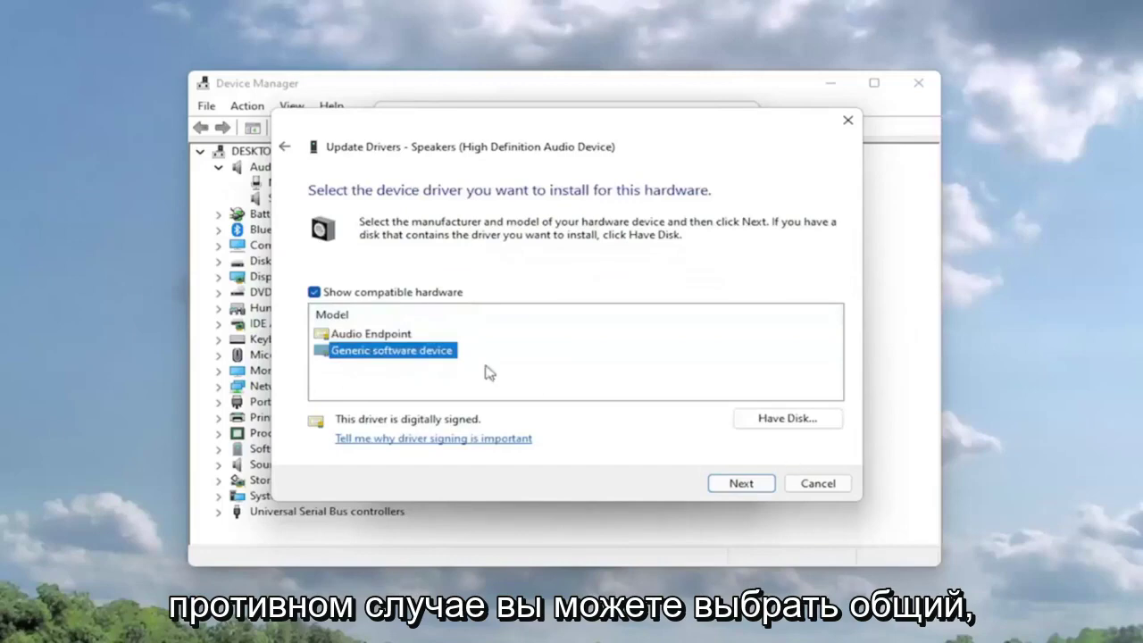
pyautogui.click(393, 334)
pyautogui.click(715, 483)
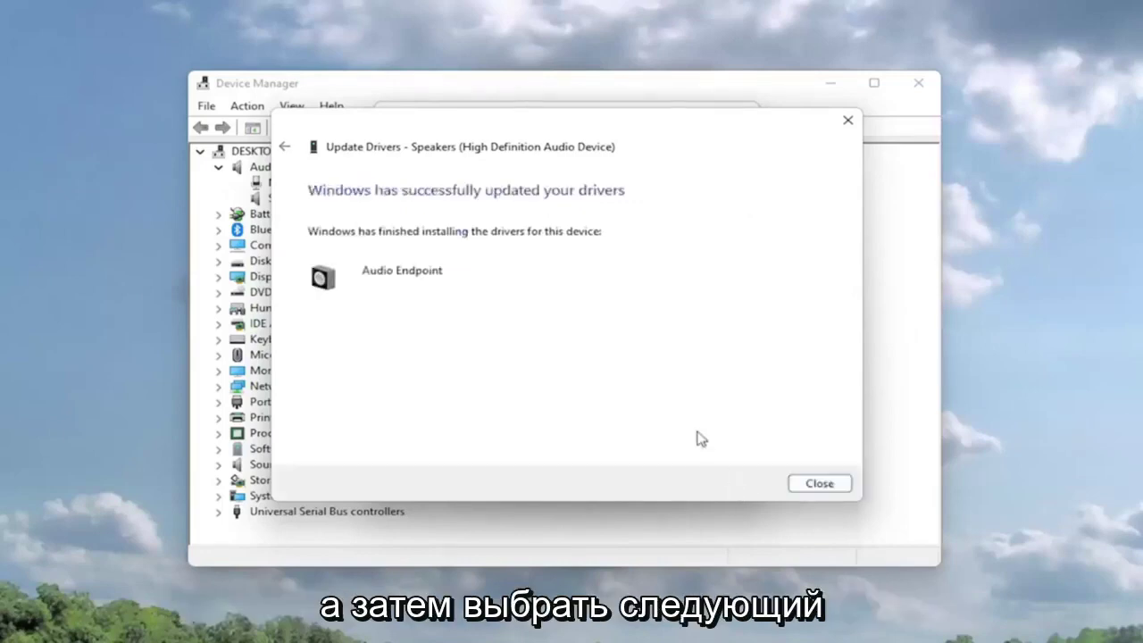
pyautogui.click(820, 483)
pyautogui.click(744, 114)
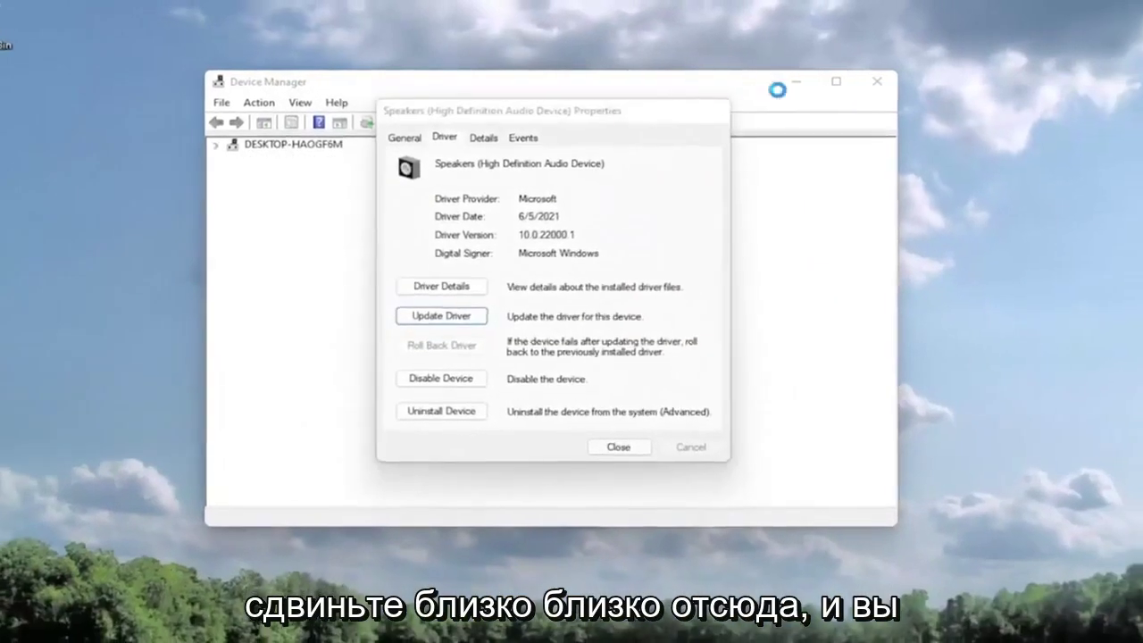